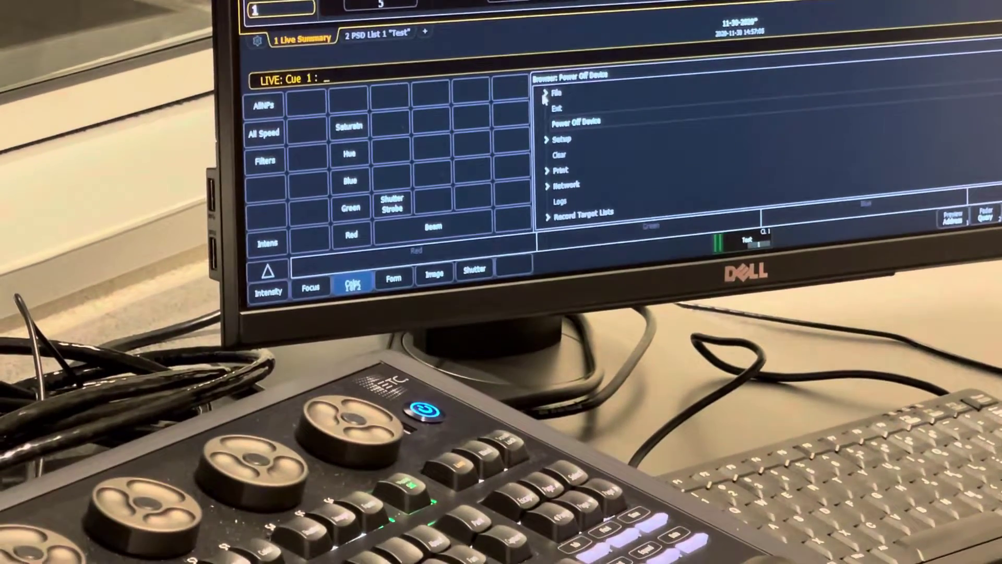
Expand the File node in the Browser to list Save, Save As, Open, Merge, New, Export and Import
{"action": "left_click", "coordinate": [552, 93]}
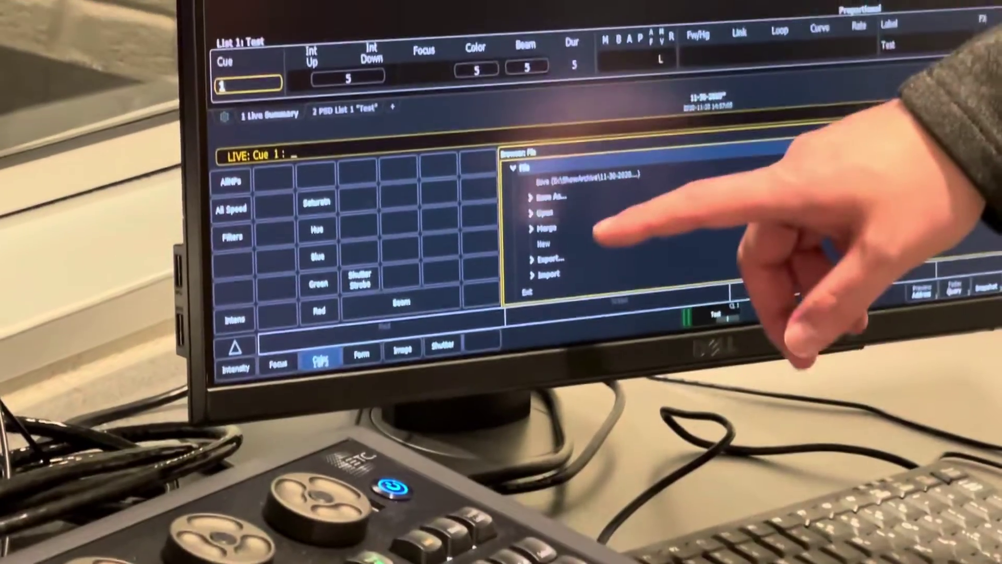